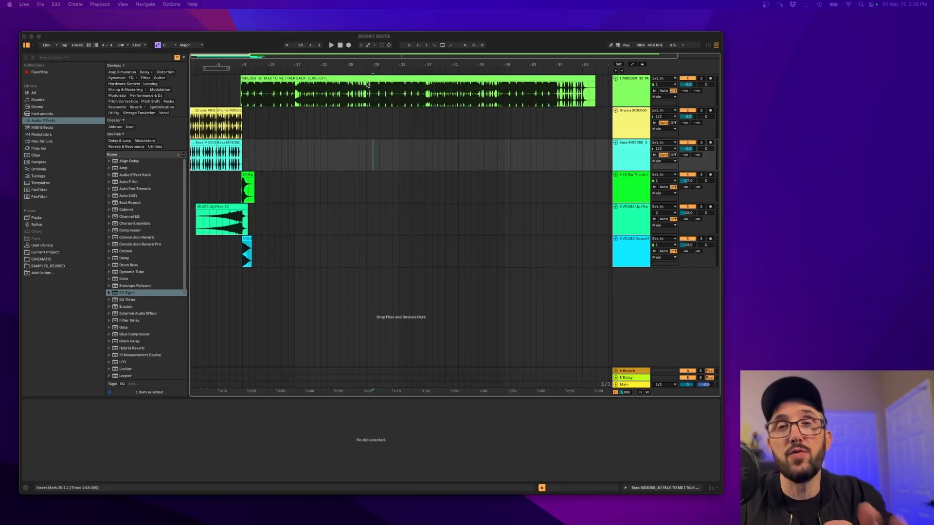
Play the song up to the end of its first section and split the clip at bar 17
left_click(281, 122)
key("space")
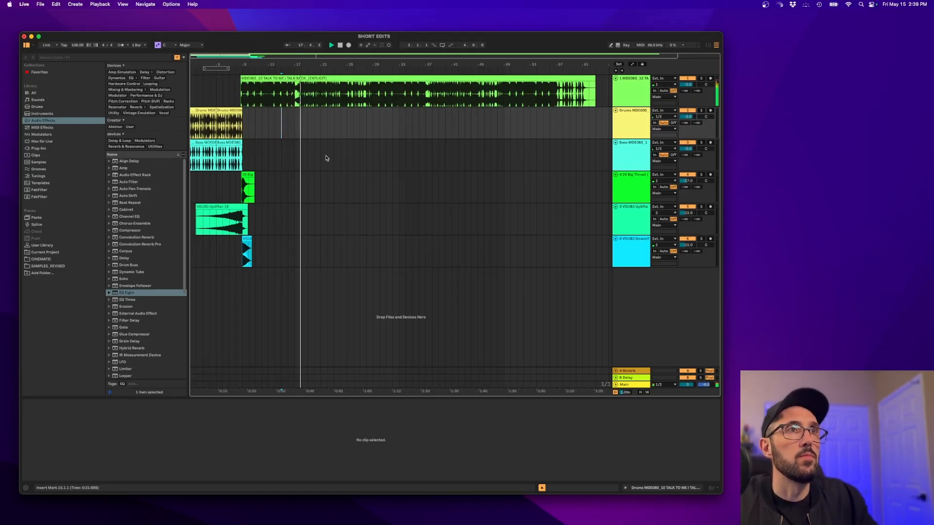
key("space")
left_click(295, 100)
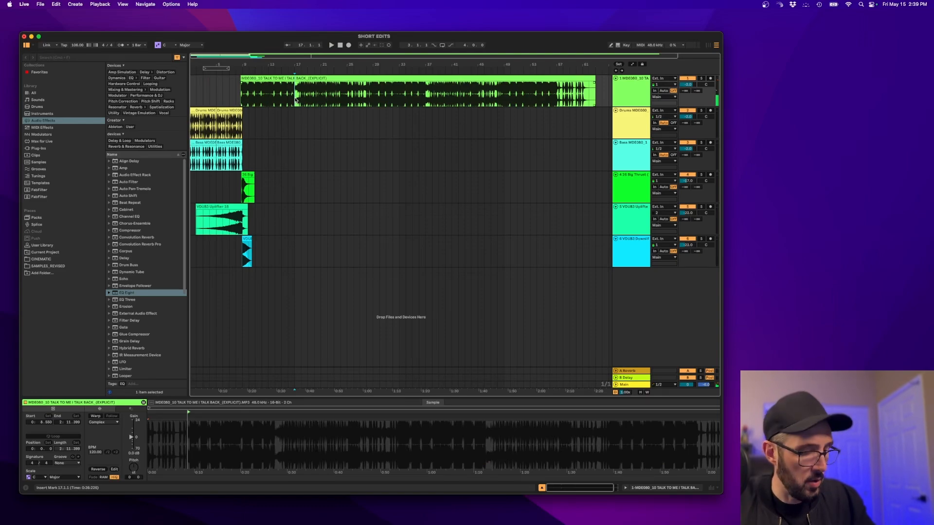
key("super+e")
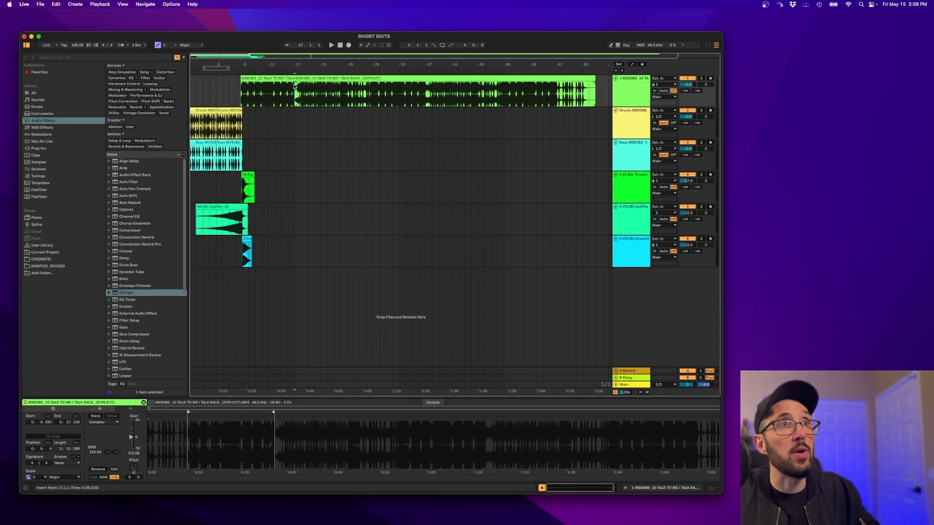
Audition the start of the song's later section and split the clip at bar 37
left_click(424, 115)
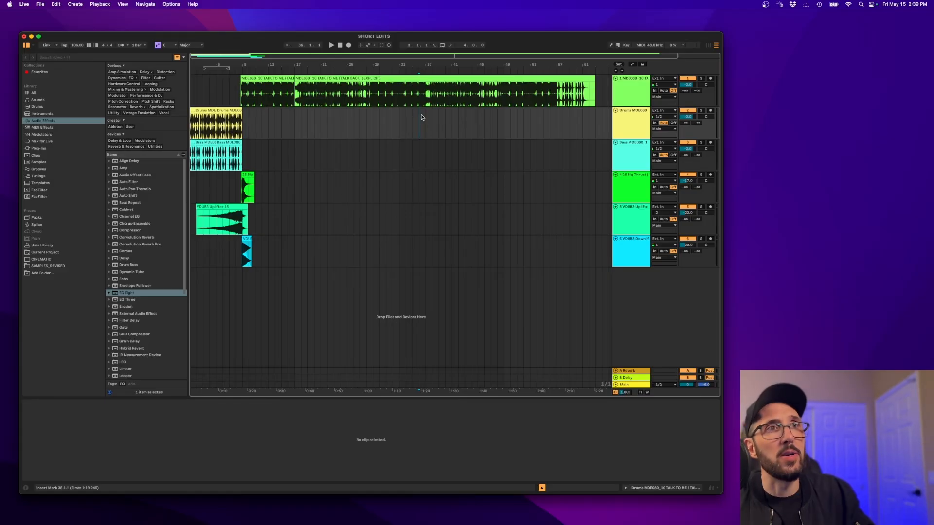
key("space")
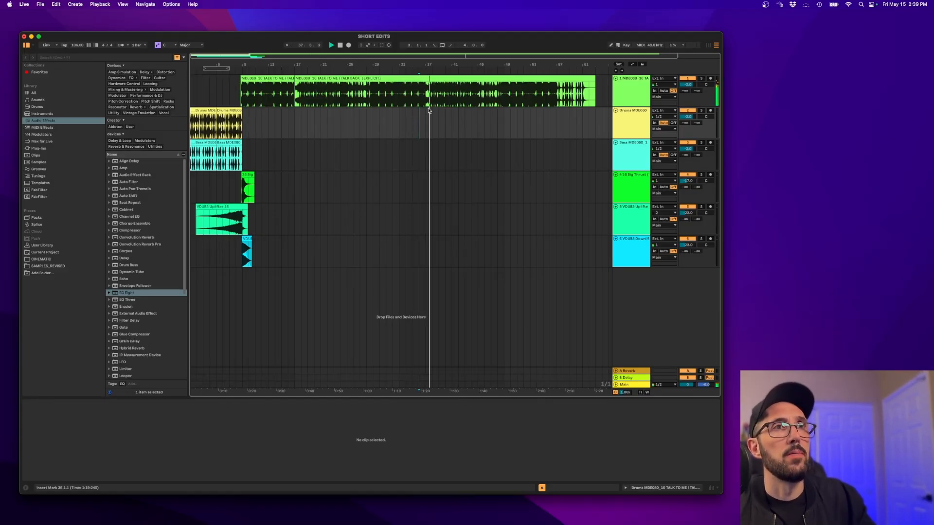
key("space")
left_click(427, 103)
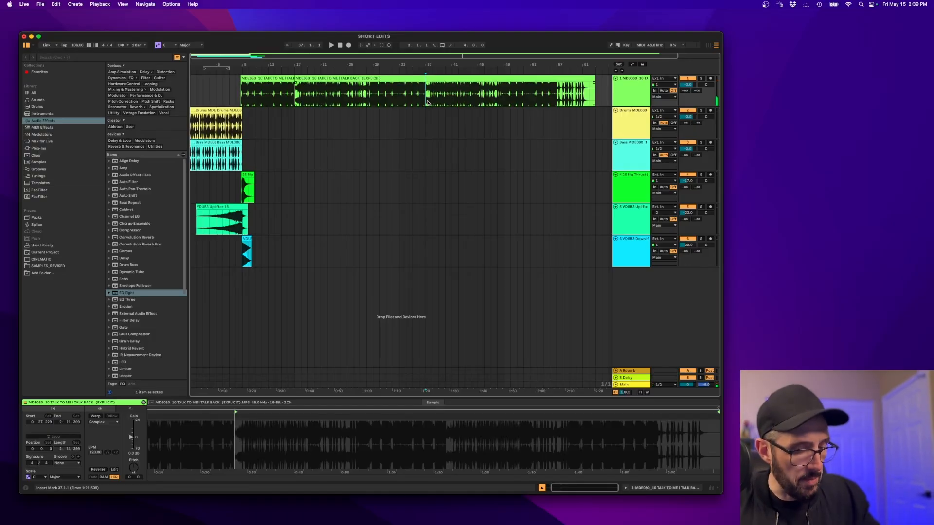
key("super+e")
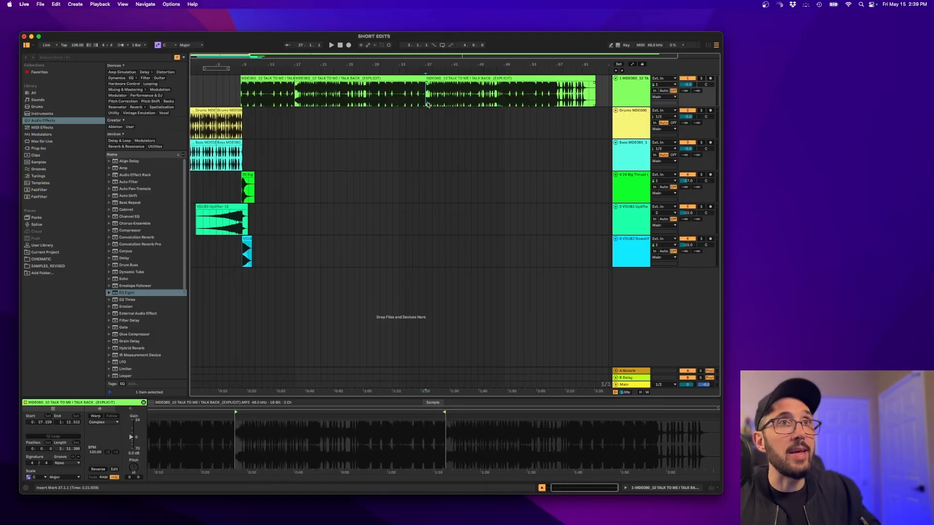
Delete the song section between bars 17 and 37, move the remaining part to bar 17, and play back from bar 7
left_click(396, 78)
key("Delete")
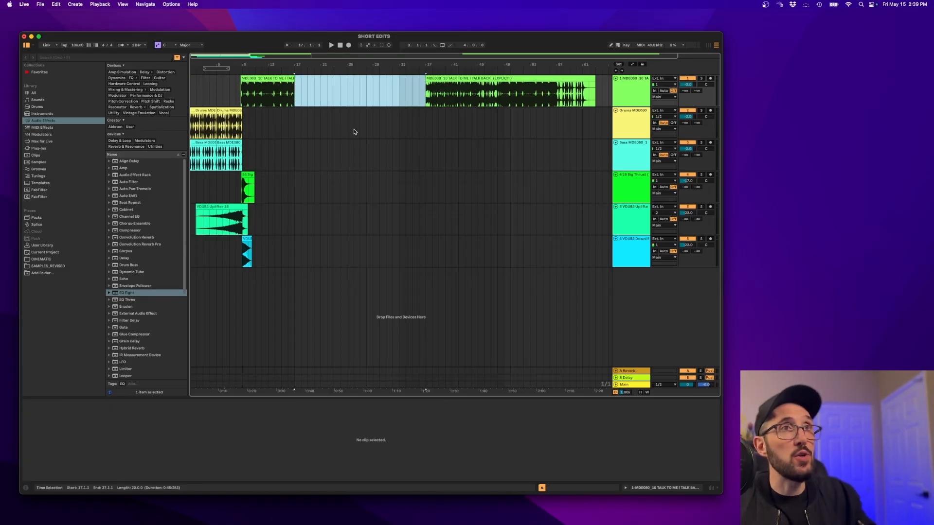
left_click(477, 78)
left_click_drag(477, 78, 349, 93)
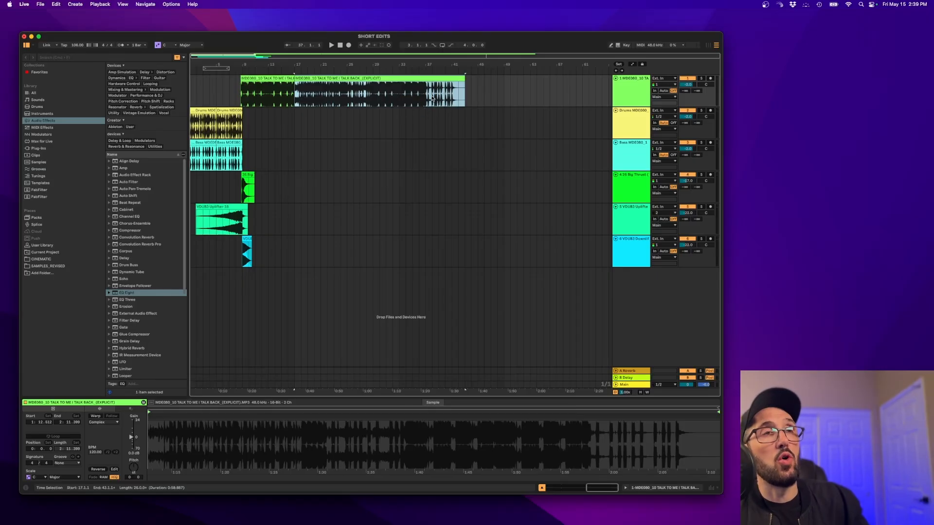
left_click(228, 97)
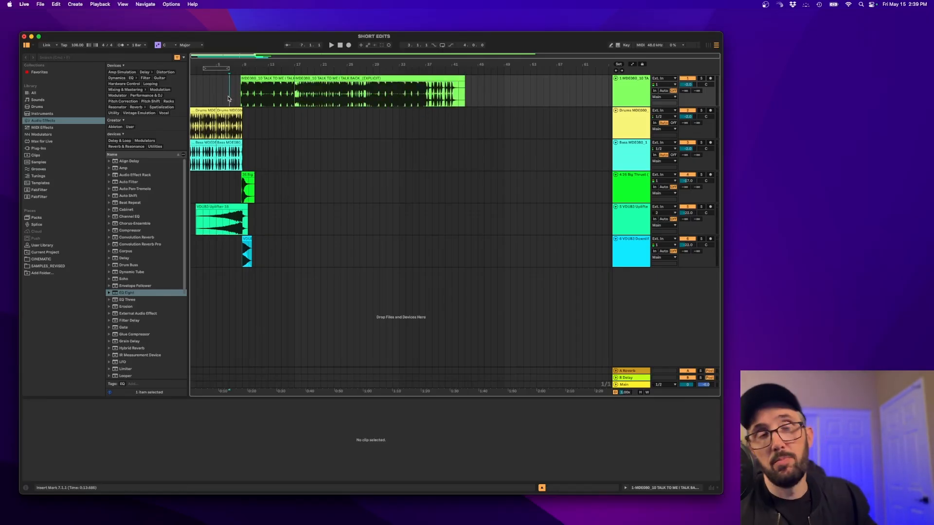
key("space")
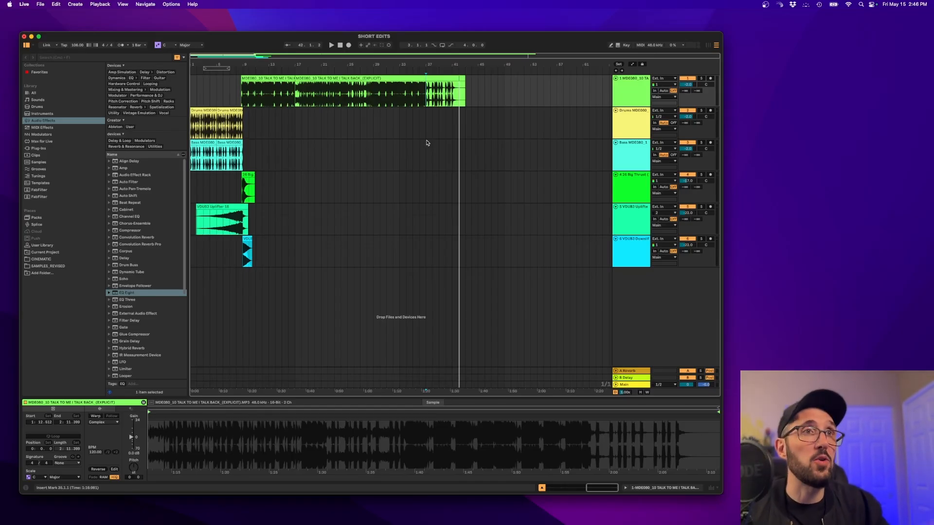
Audition the song's ending, split the clip at bar 37, and delete everything after the split
left_click(413, 123)
key("space")
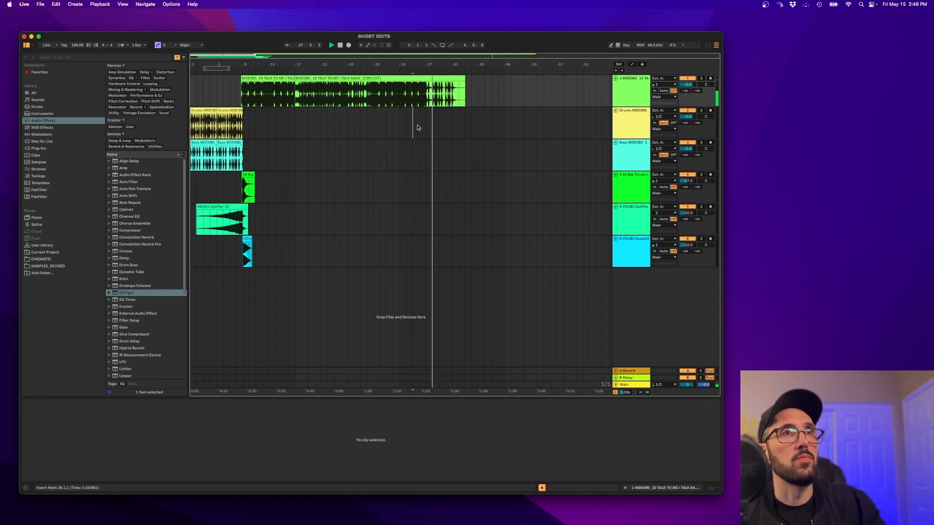
key("space")
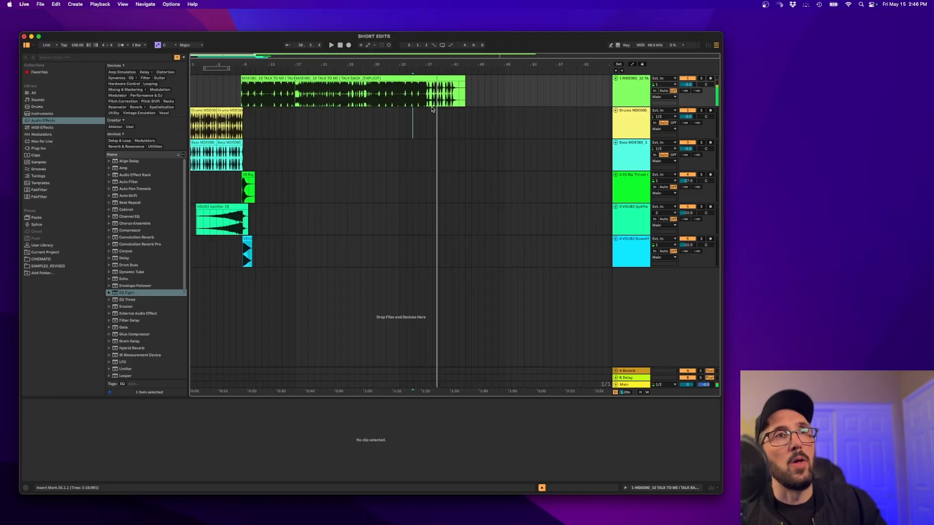
left_click(427, 102)
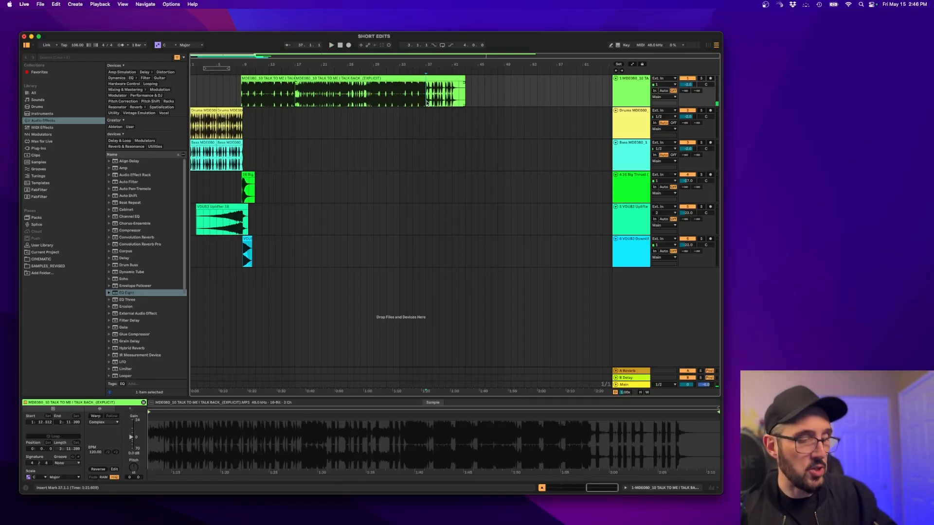
key("super+e")
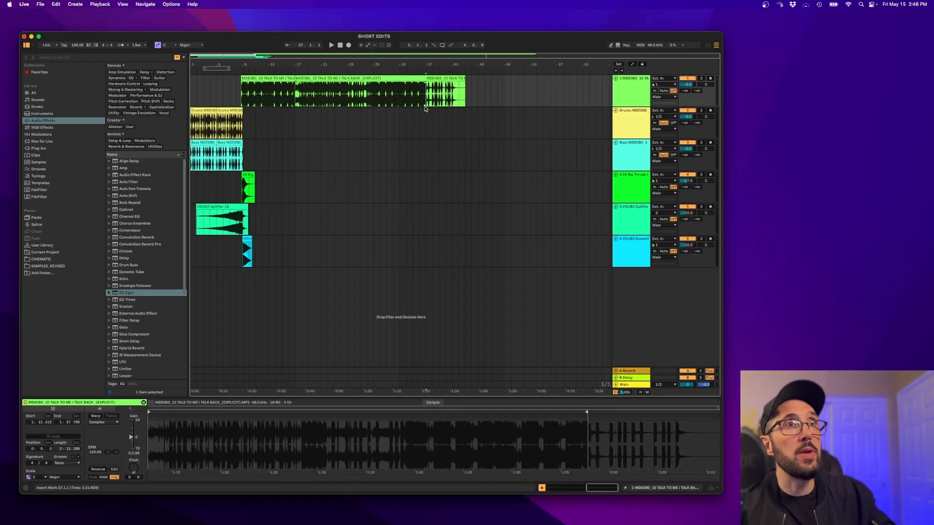
left_click(438, 77)
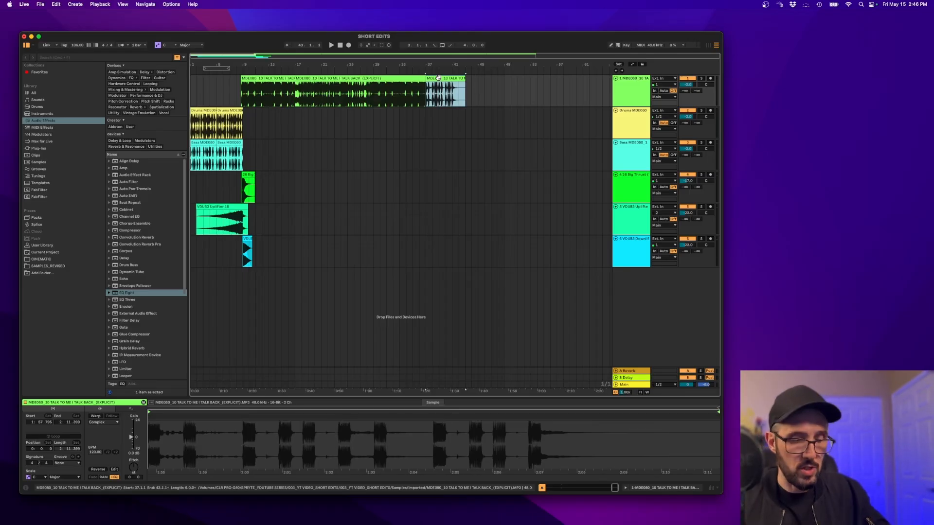
key("Delete")
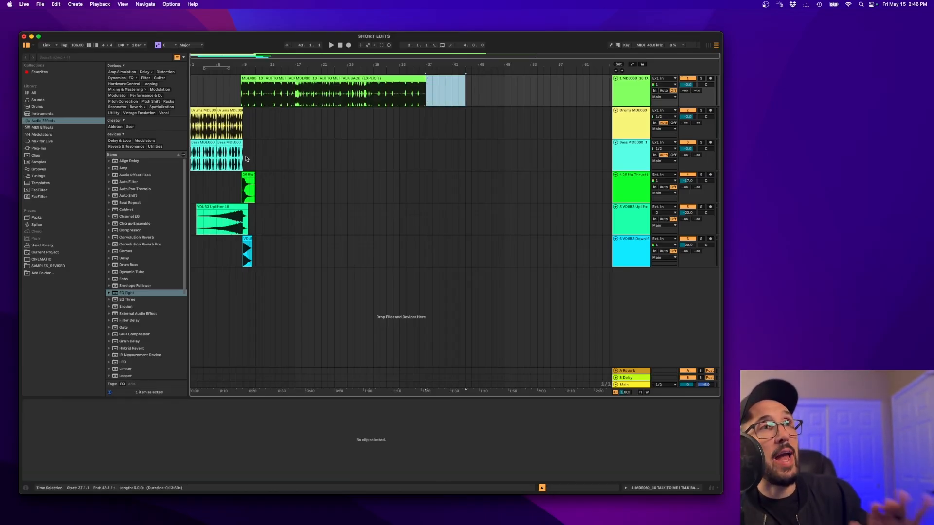
Copy the intro's drum and bass clips to bar 37, where the song ends, and play back the transition
left_click_drag(251, 156, 176, 111)
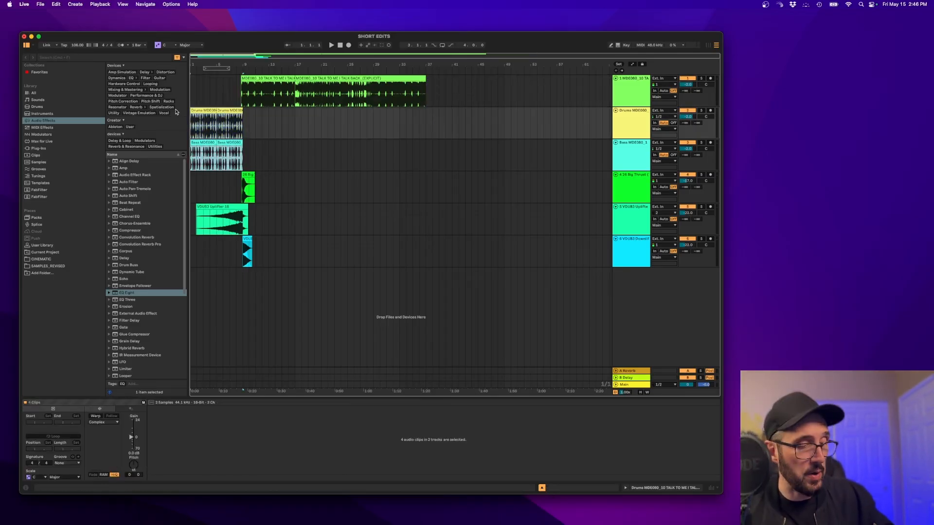
left_click(431, 110)
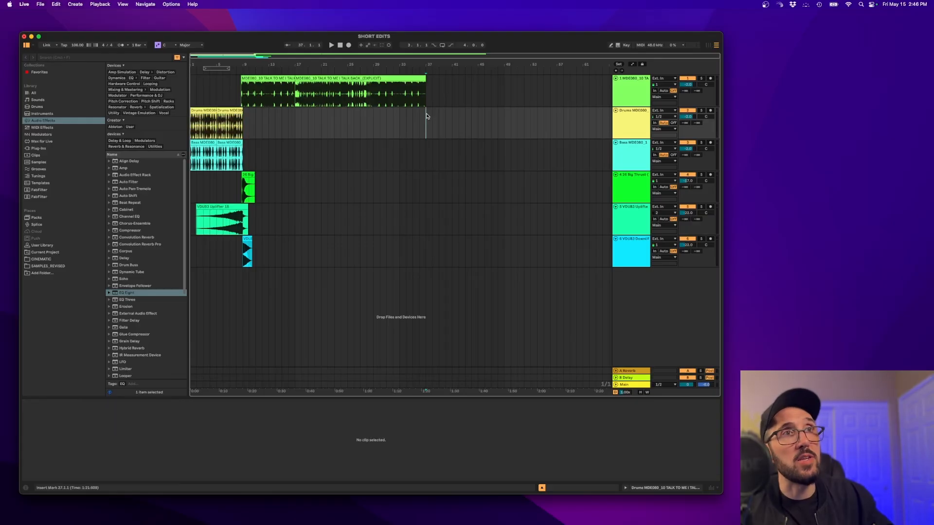
key("super+v")
left_click(413, 121)
key("space")
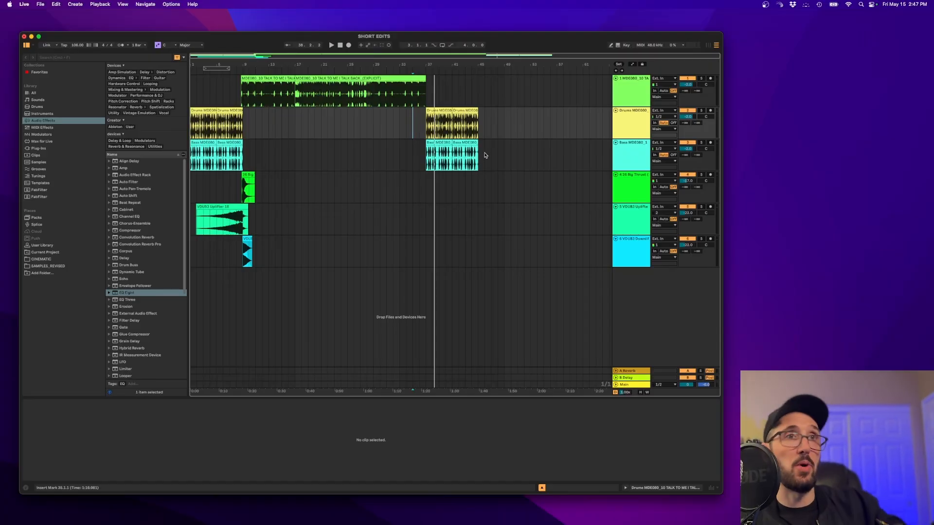
Duplicate the drum and bass outro clips from bars 37–45 so they repeat directly after, up to bar 53
left_click(447, 163)
left_click(425, 119, "shift")
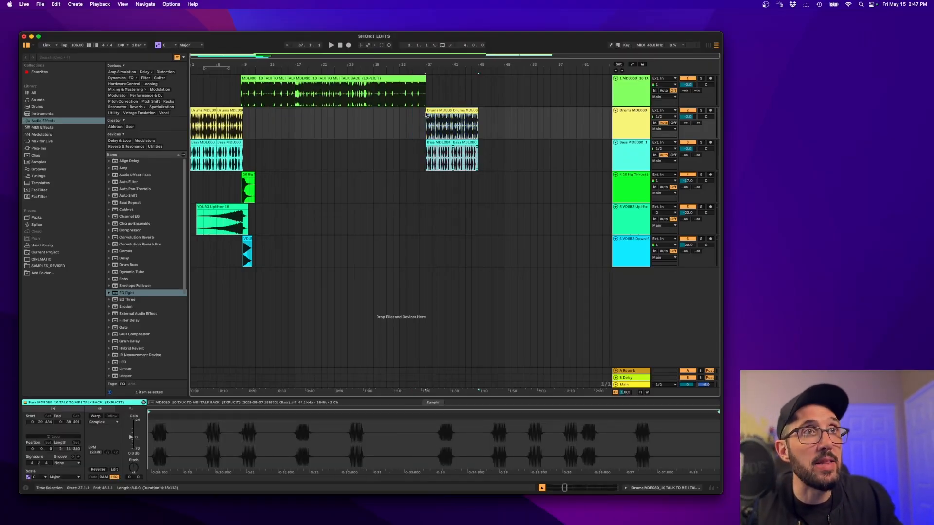
key("super+d")
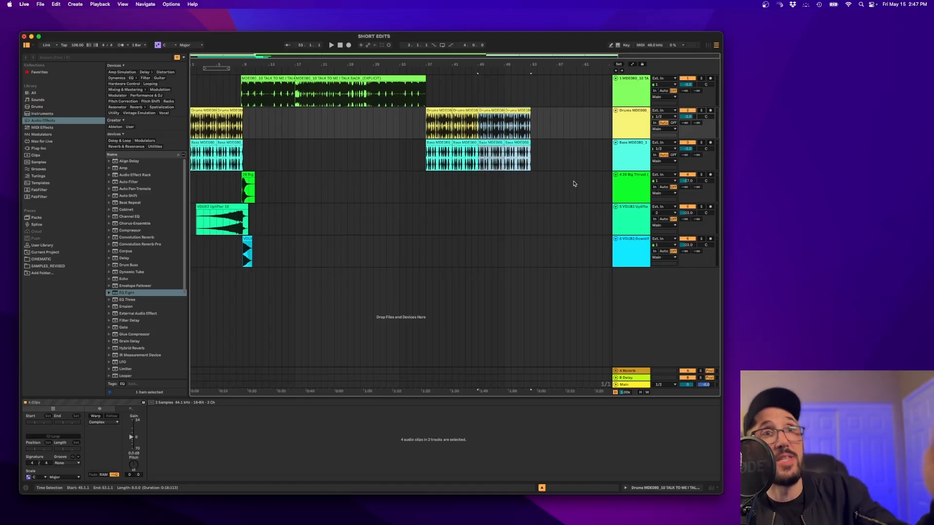
Copy the intro's Big Thrust, uplifter and downlifter effects and align their impact point with the outro start at bar 37
left_click(550, 190)
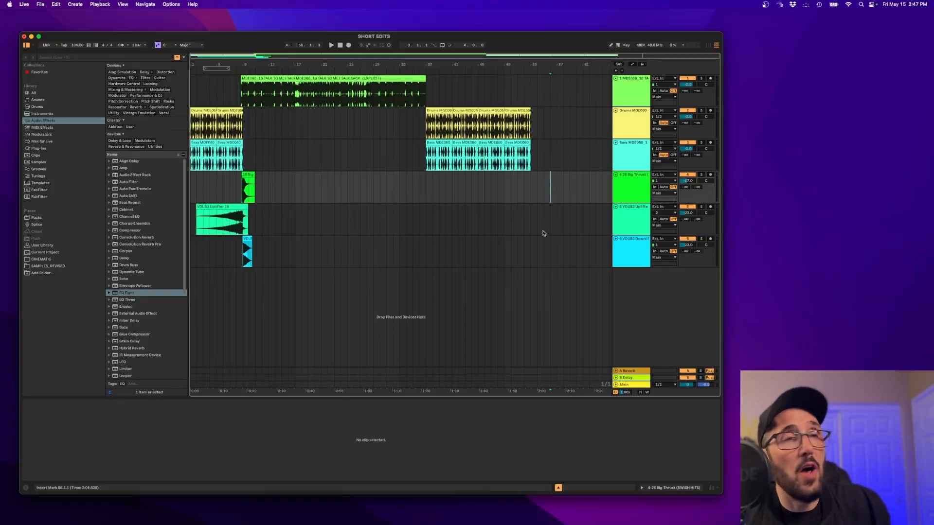
left_click_drag(192, 177, 282, 263)
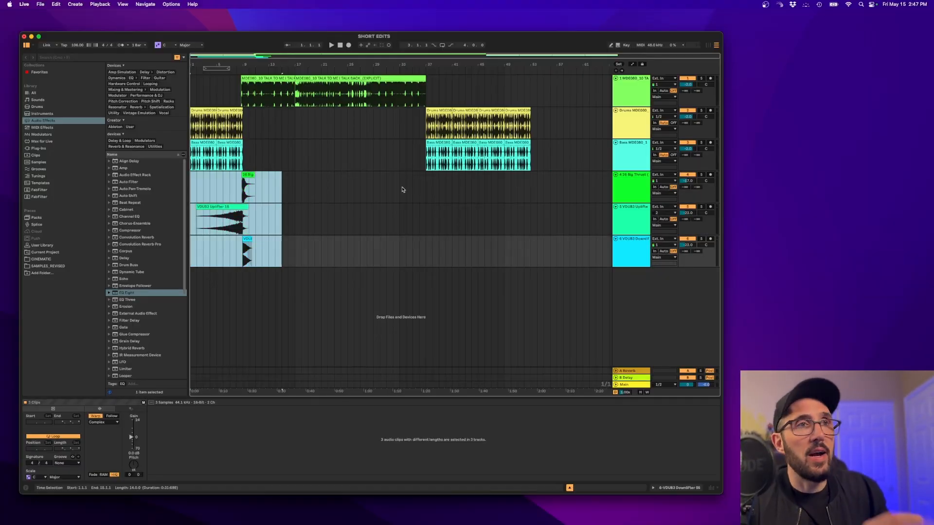
left_click(401, 190)
key("super+v")
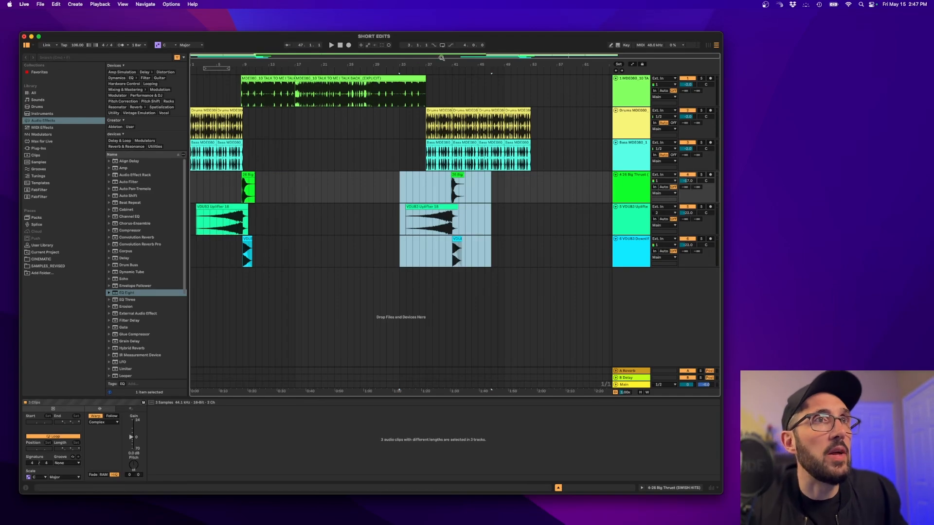
scroll(431, 222, "up", 5)
left_click_drag(486, 208, 414, 213)
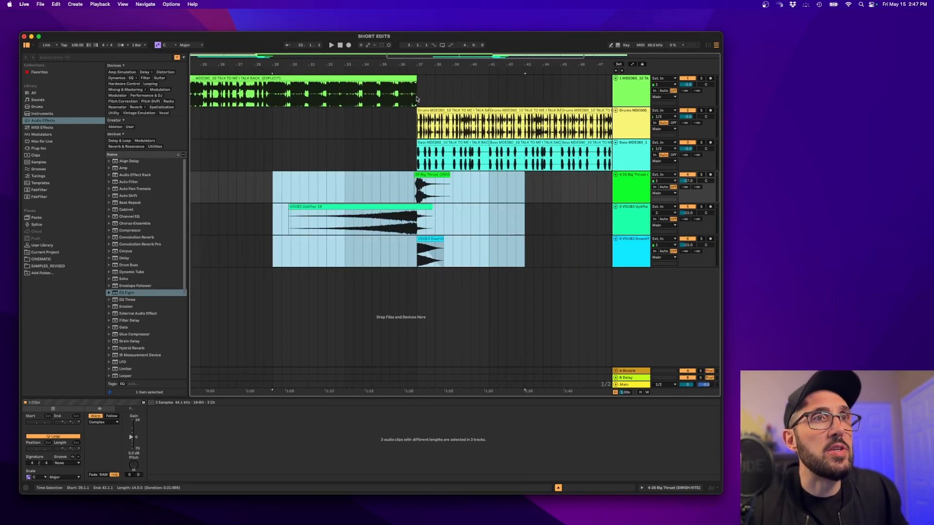
left_click_drag(422, 68, 444, 278)
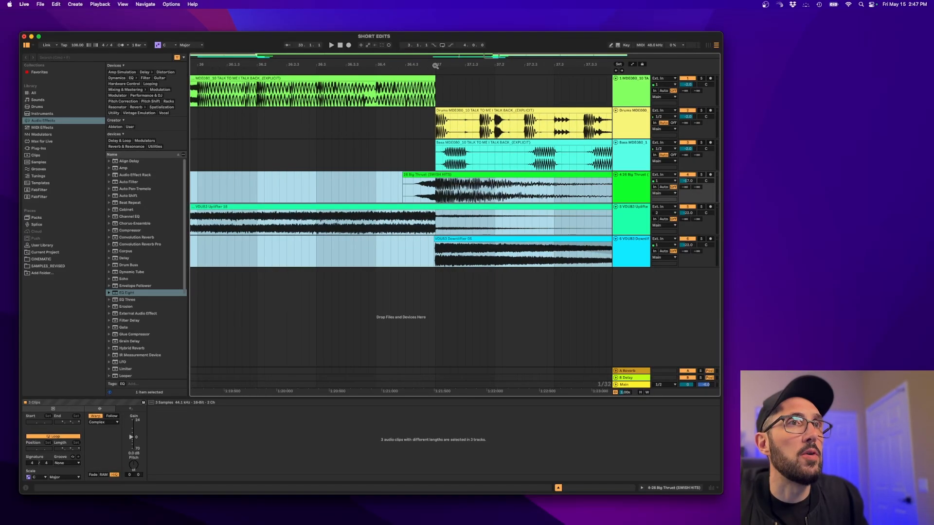
left_click_drag(424, 66, 421, 5)
Play back the transition from the song into the outro with the copied effects
left_click(393, 192)
key("space")
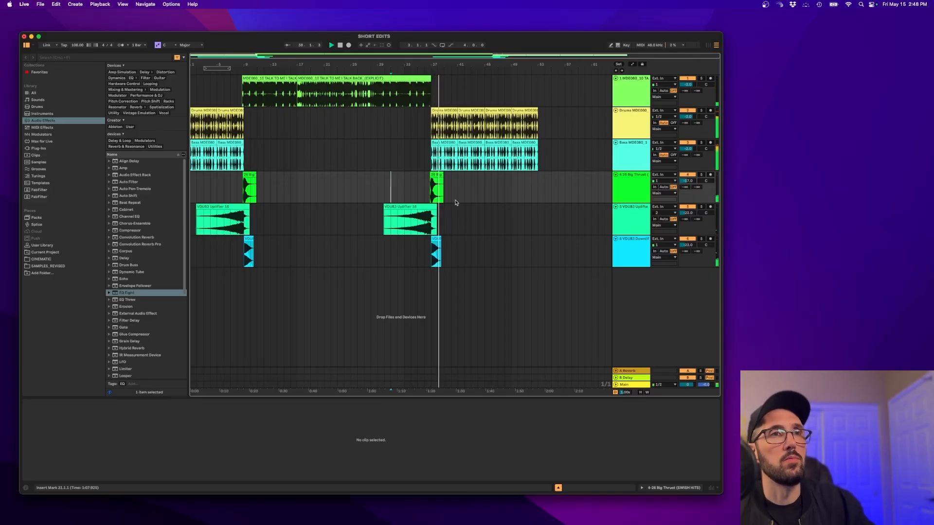
key("space")
left_click(457, 200)
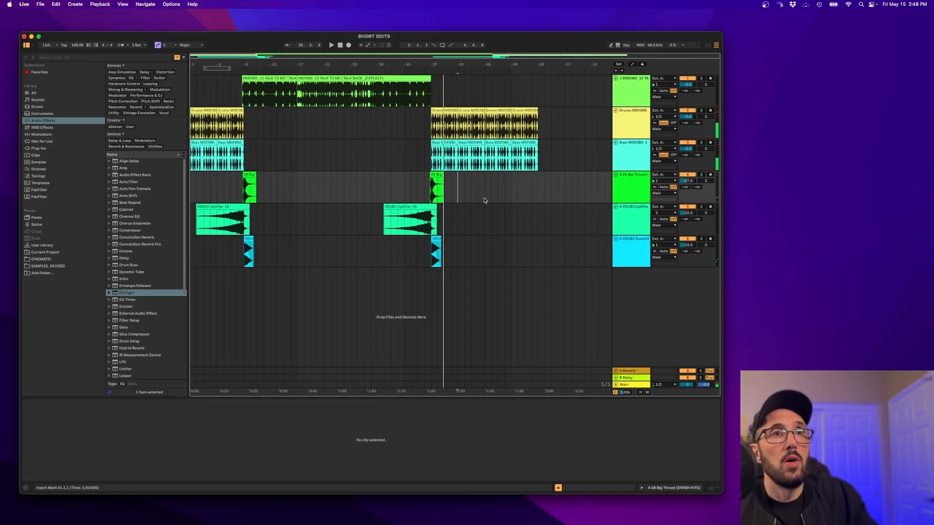